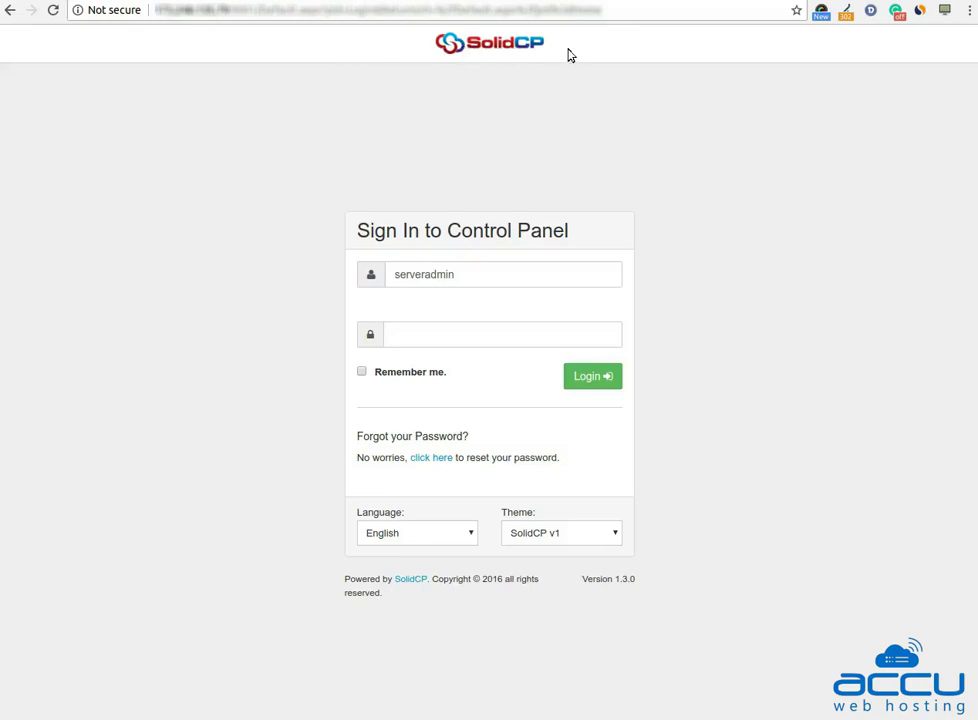
Log in to the SolidCP control panel as the server administrator with the pasted password
{"action": "left_click", "coordinate": [393, 275]}
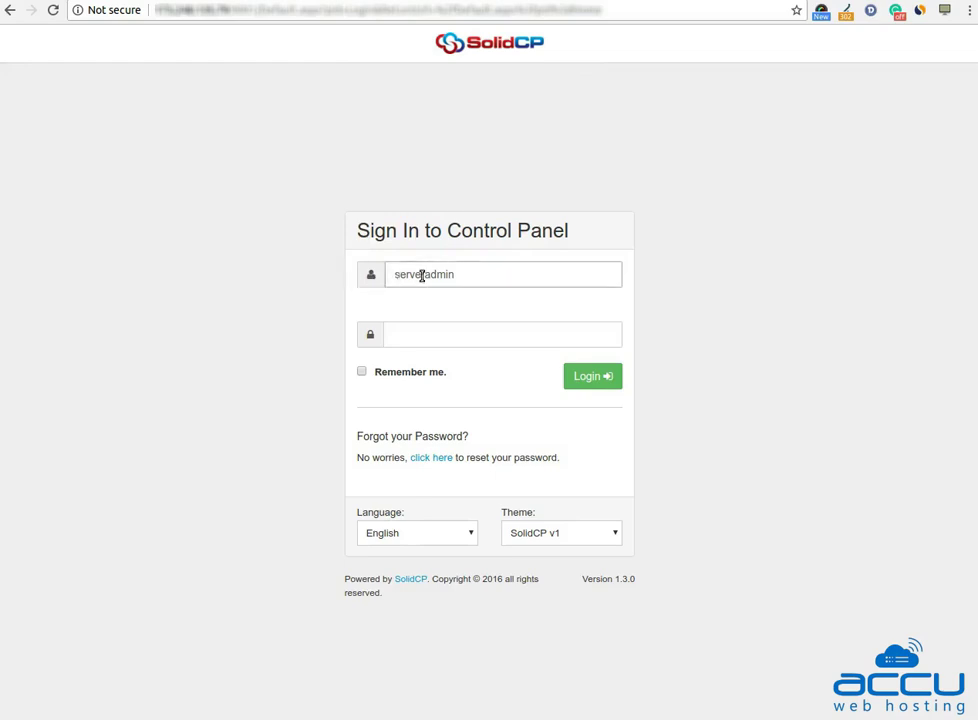
{"action": "left_click", "coordinate": [444, 331]}
{"action": "key", "text": "ctrl+v"}
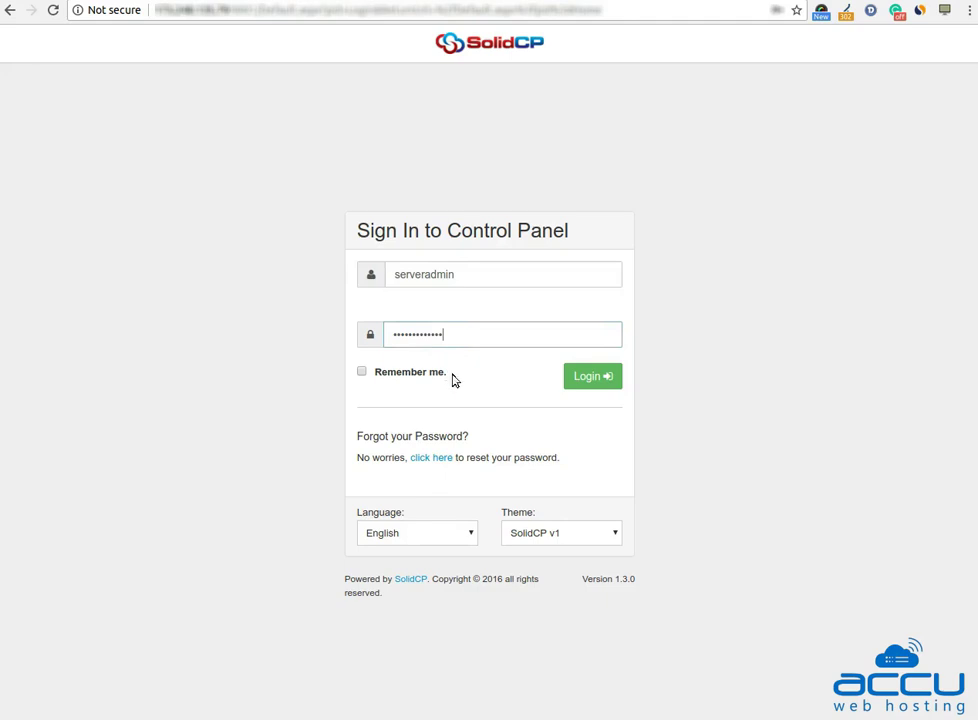
{"action": "left_click", "coordinate": [595, 382]}
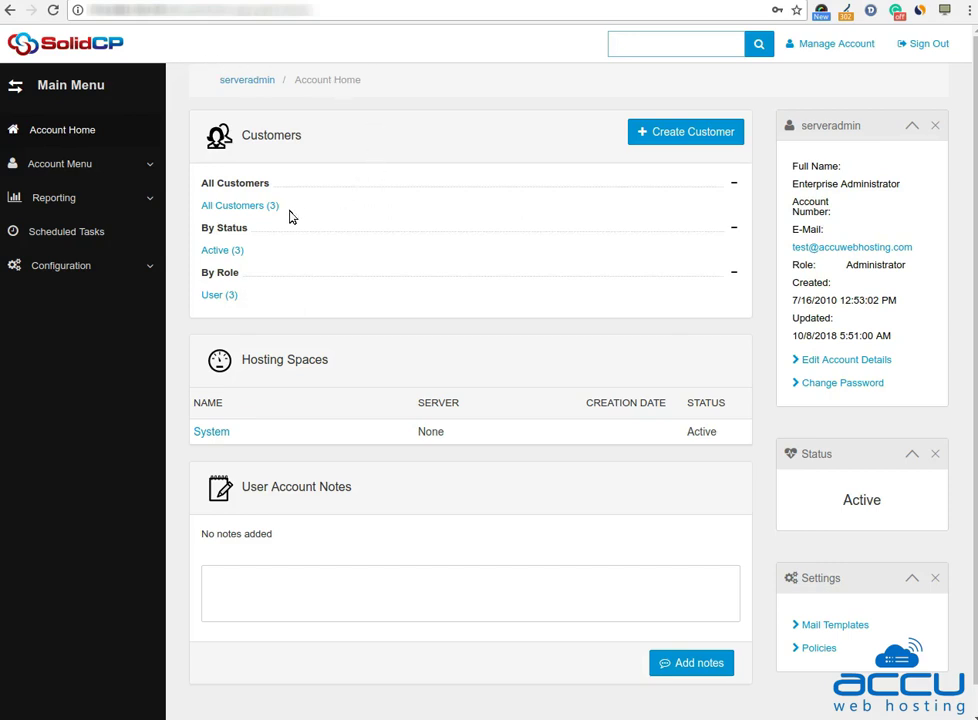
Open the admin user from All Customers to reach its My Server hosting space overview
{"action": "left_click", "coordinate": [254, 207]}
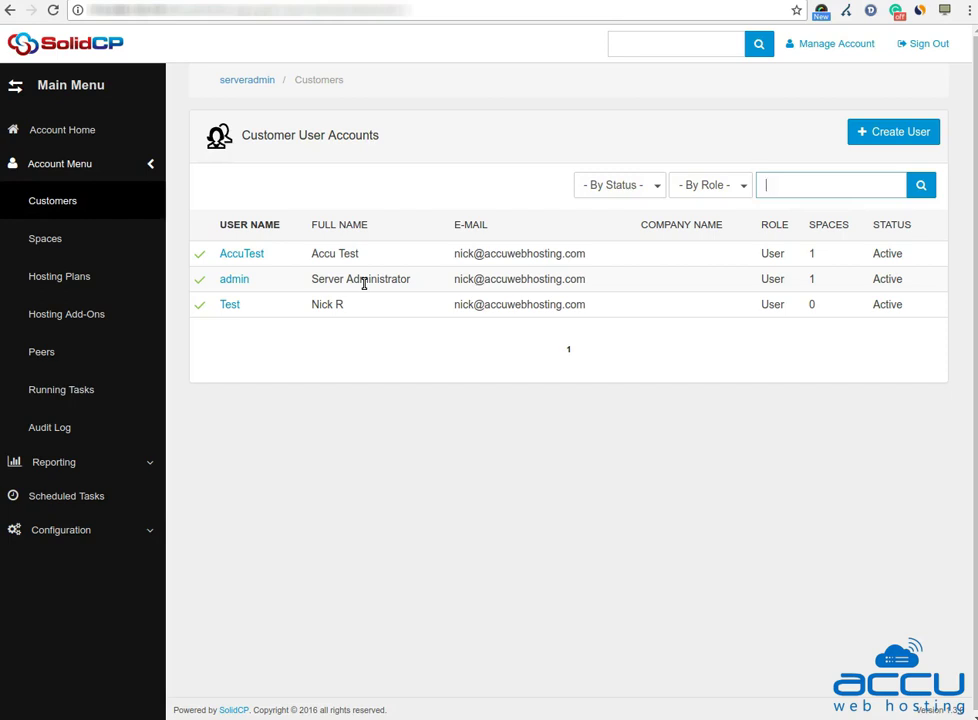
{"action": "left_click", "coordinate": [236, 284]}
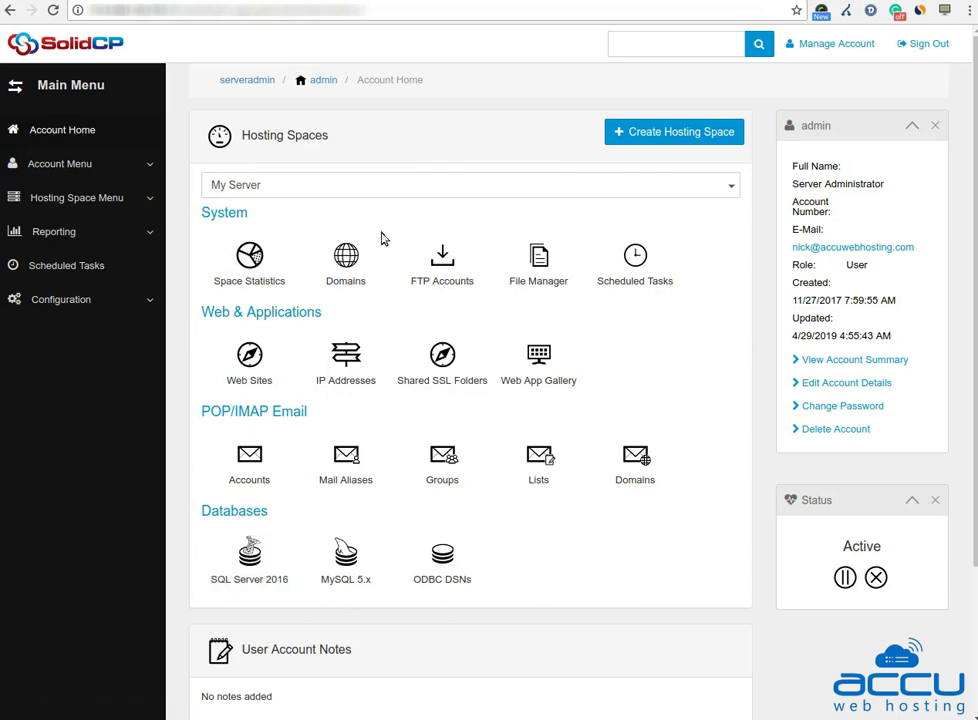
Open the My Server Domains list and begin adding a new domain
{"action": "left_click", "coordinate": [349, 282]}
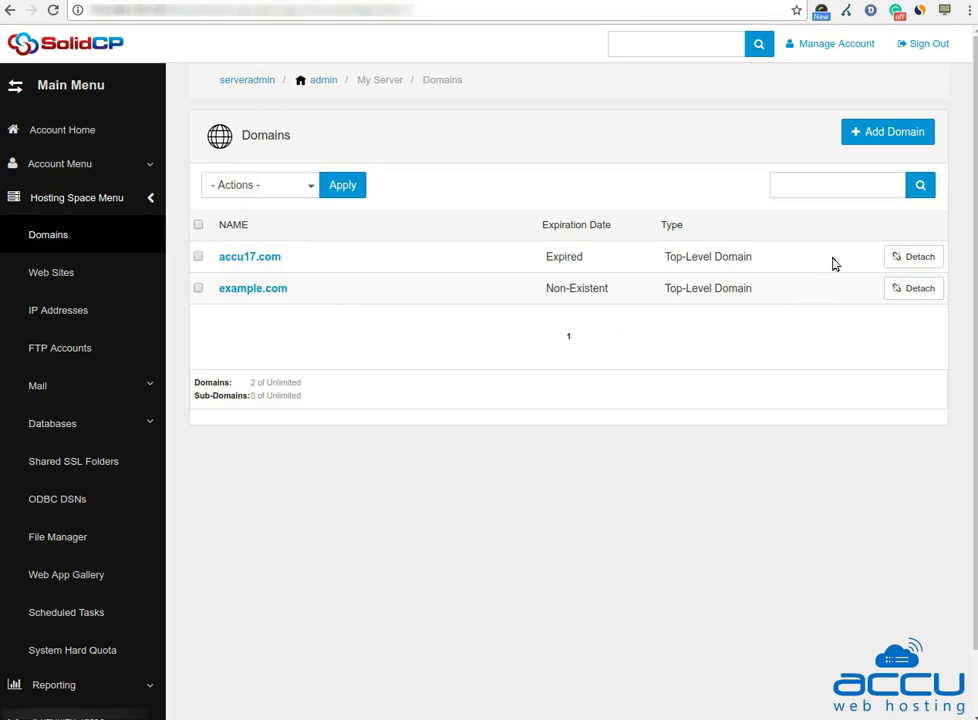
{"action": "left_click", "coordinate": [885, 141]}
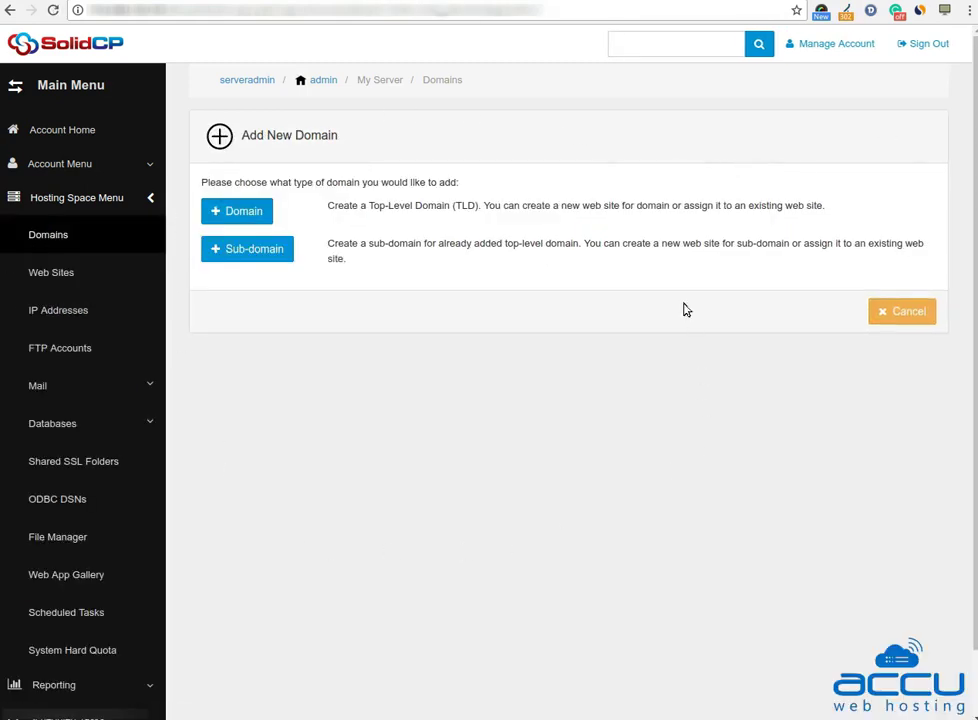
Create top-level domain accu15.com, keeping Create Web Site and Enable DNS ticked
{"action": "left_click", "coordinate": [237, 222]}
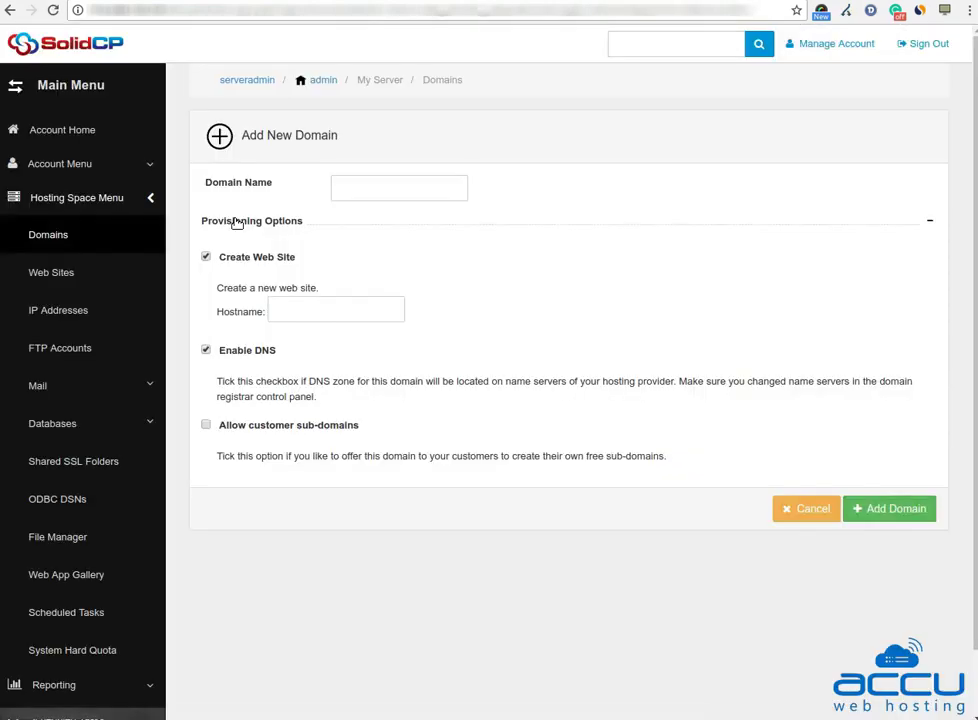
{"action": "left_click", "coordinate": [366, 189]}
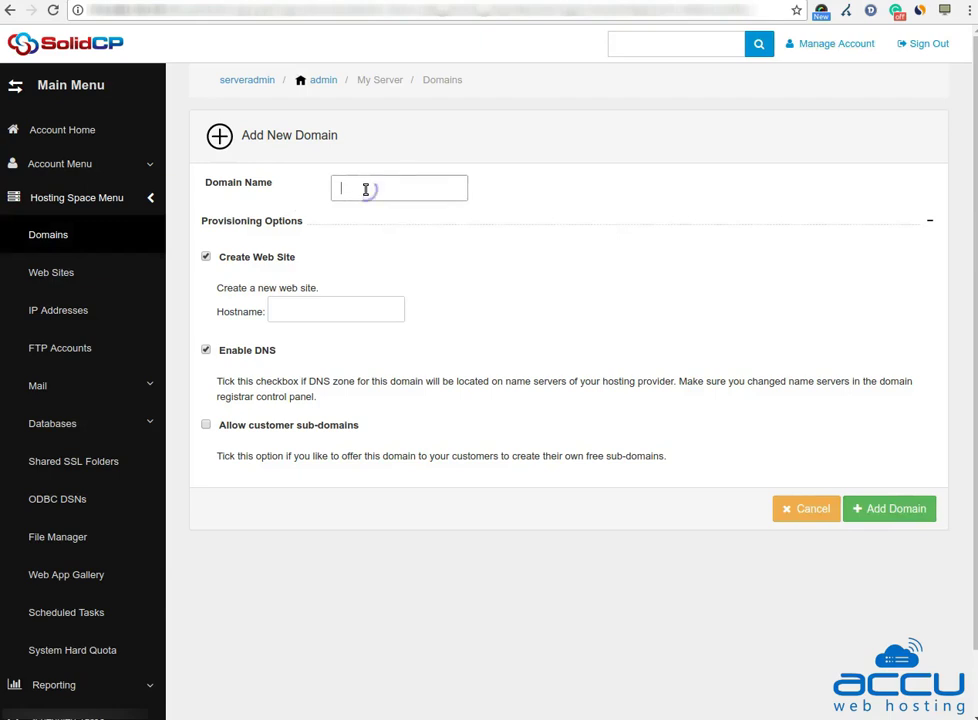
{"action": "type", "text": "accu15.com"}
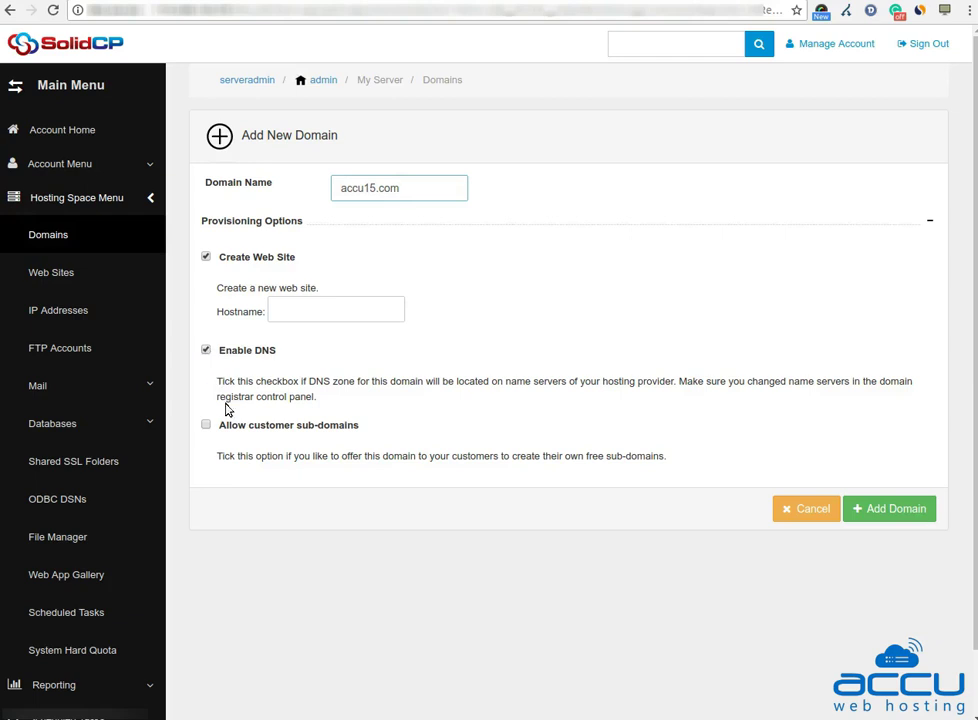
{"action": "left_click", "coordinate": [902, 515]}
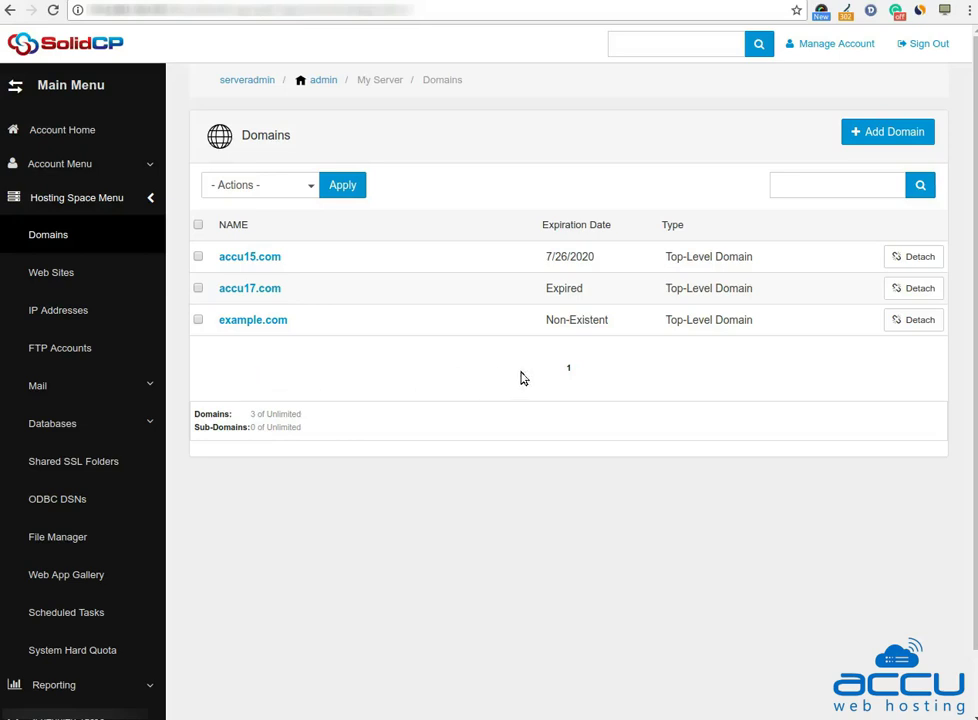
Create sub-domain 'test' with parent accu15.com, producing test.accu15.com
{"action": "left_click", "coordinate": [880, 141]}
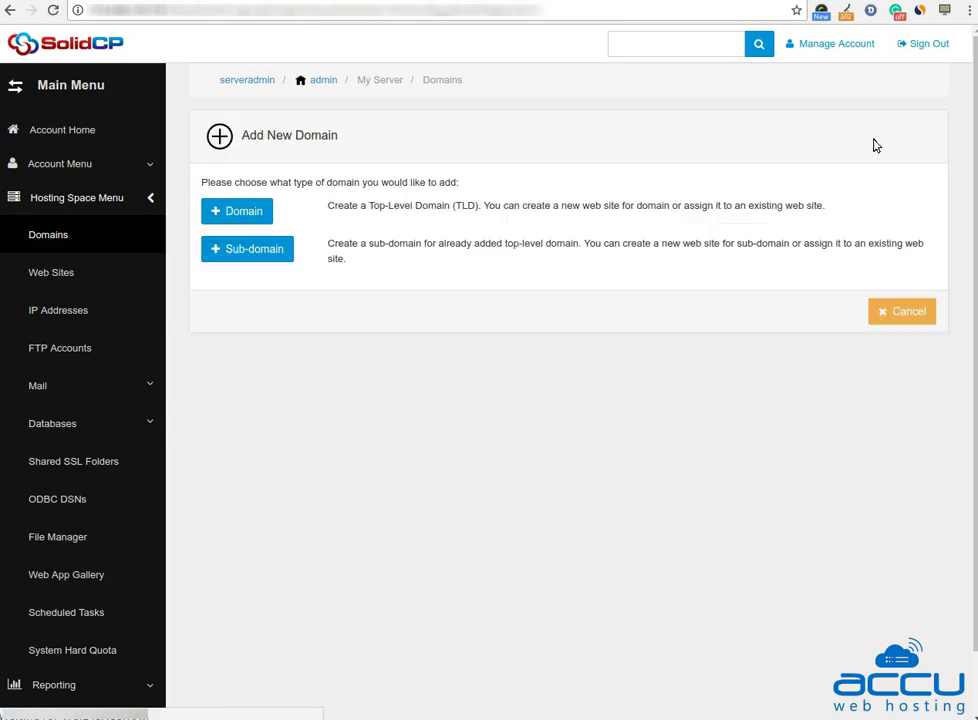
{"action": "left_click", "coordinate": [251, 257]}
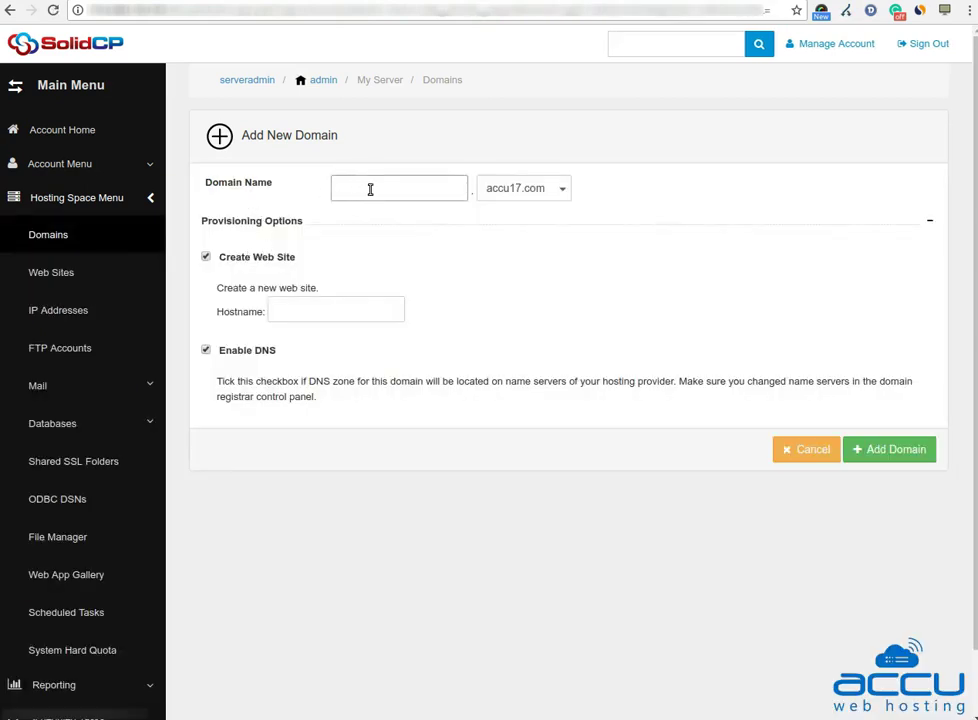
{"action": "left_click", "coordinate": [515, 192]}
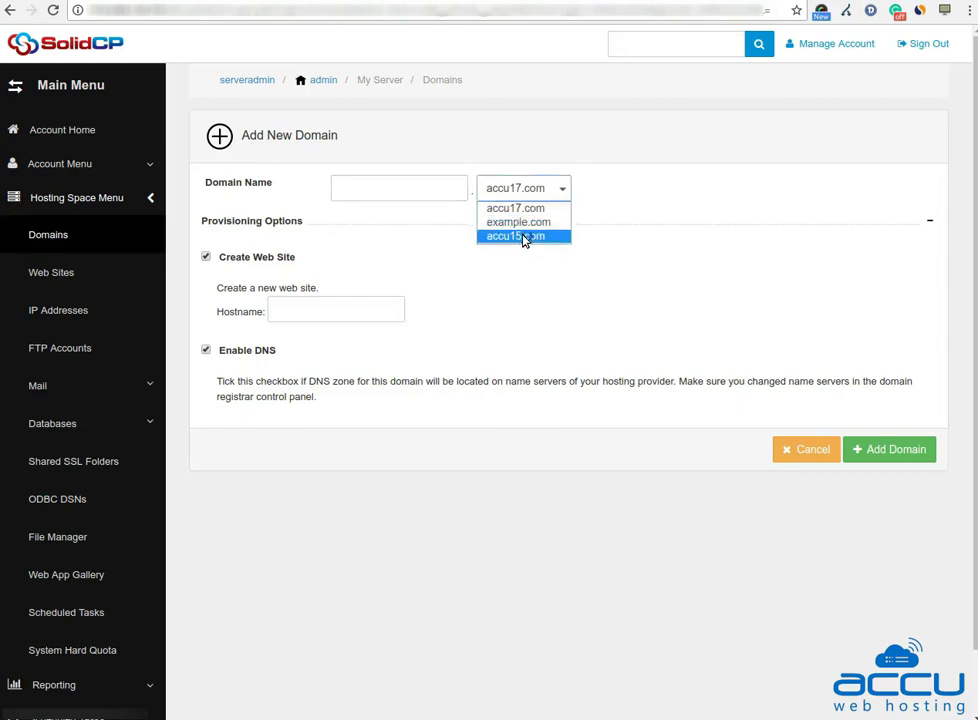
{"action": "left_click", "coordinate": [518, 236]}
{"action": "left_click", "coordinate": [415, 190]}
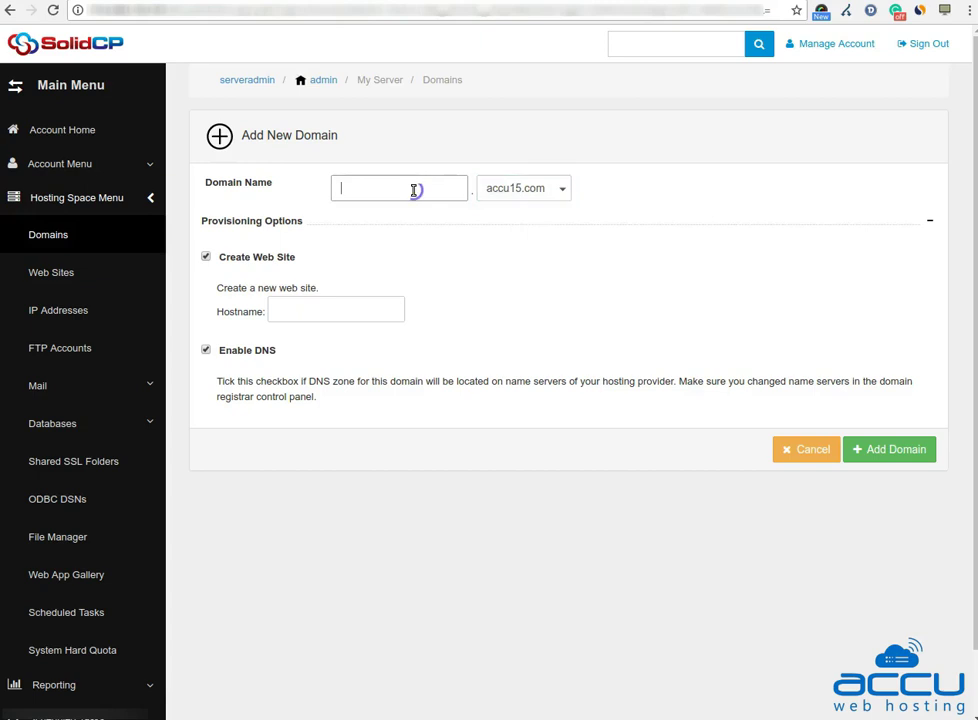
{"action": "type", "text": "test"}
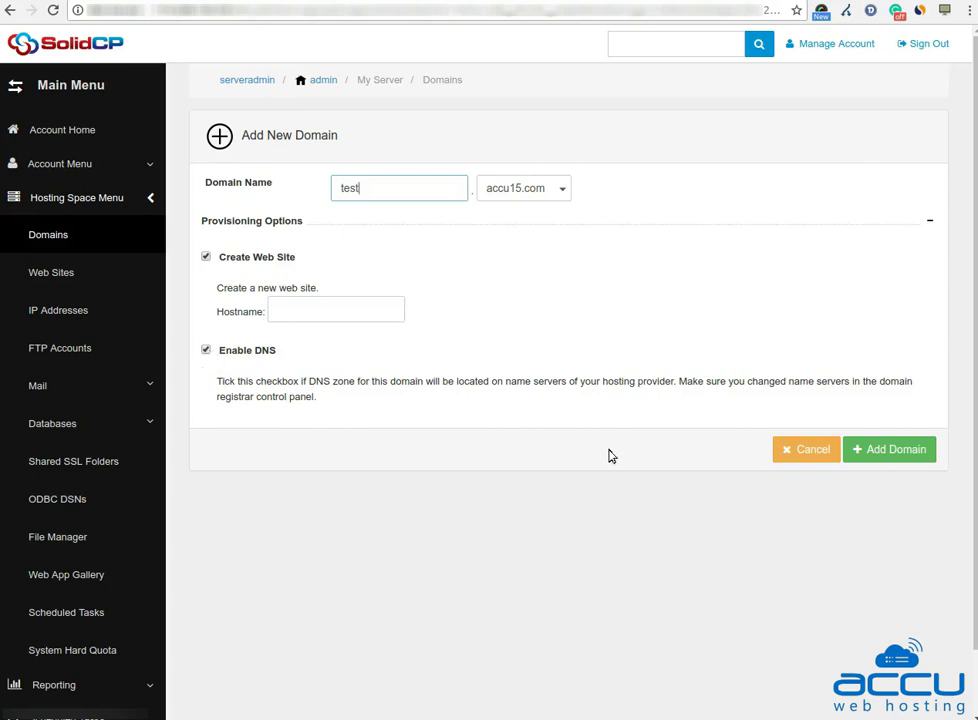
{"action": "left_click", "coordinate": [876, 454]}
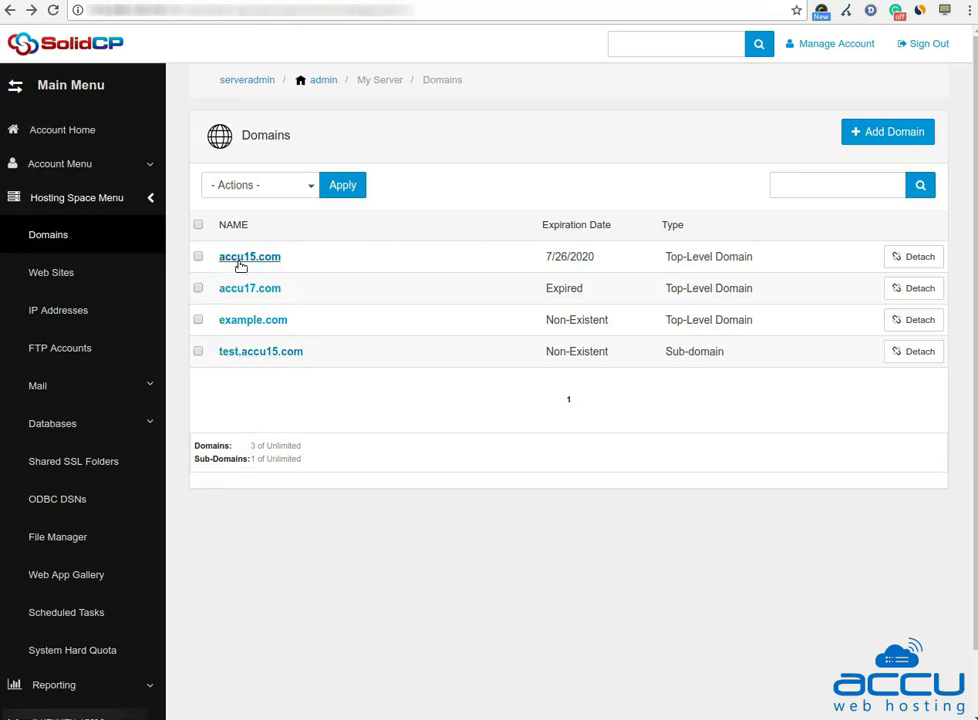
Open accu15.com and view its DNS zone records
{"action": "left_click", "coordinate": [275, 261]}
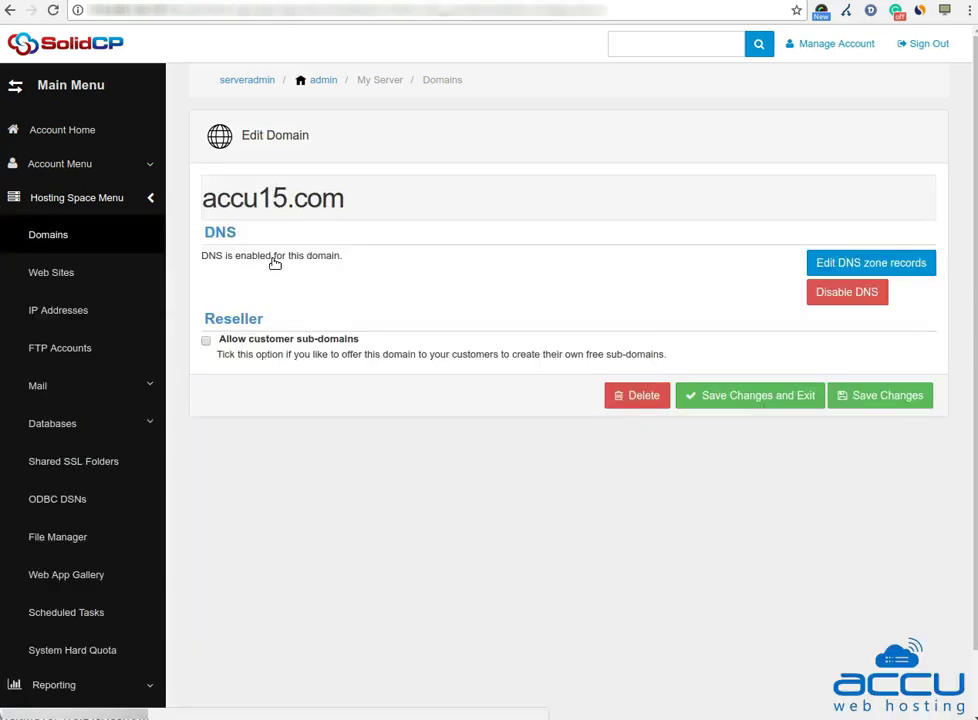
{"action": "left_click", "coordinate": [874, 264]}
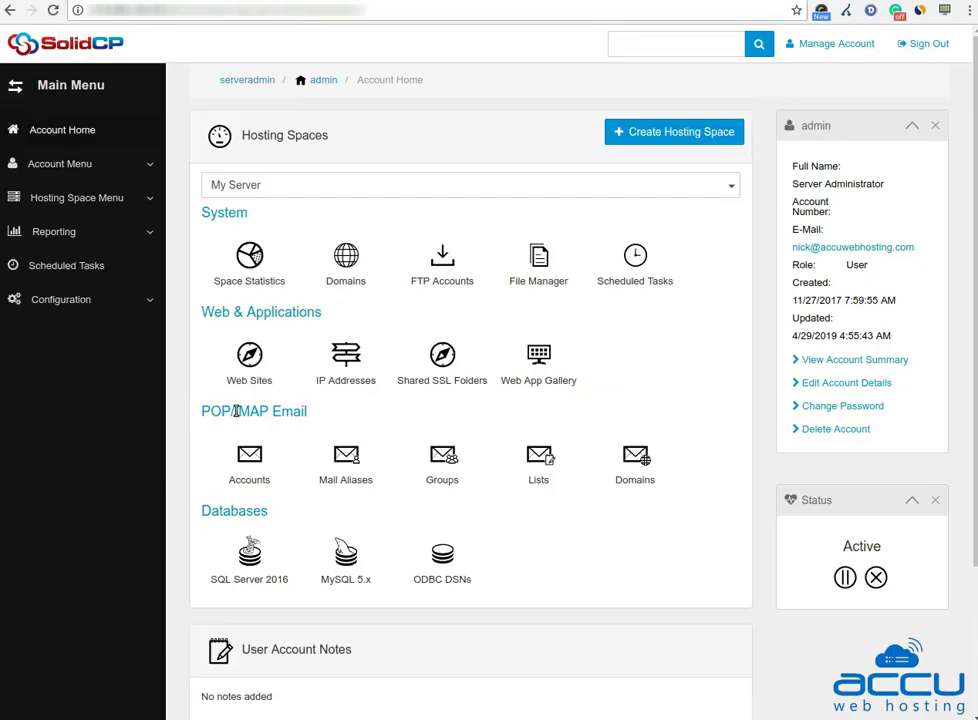
Delete the single accu15.com mail account, confirming with OK, then return to Account Home
{"action": "left_click", "coordinate": [251, 459]}
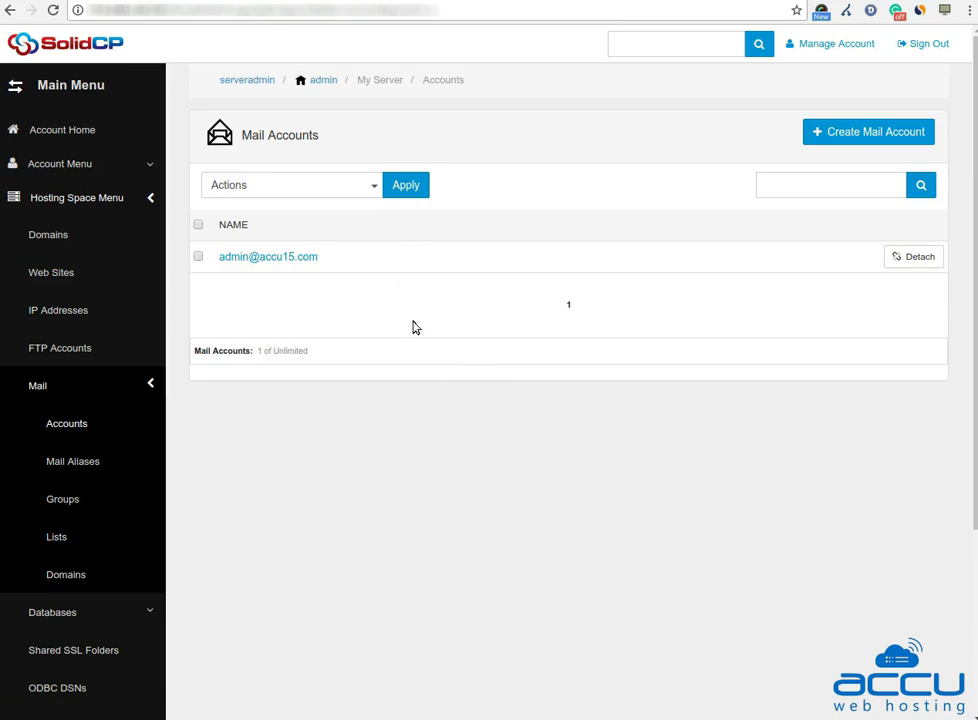
{"action": "left_click", "coordinate": [278, 258]}
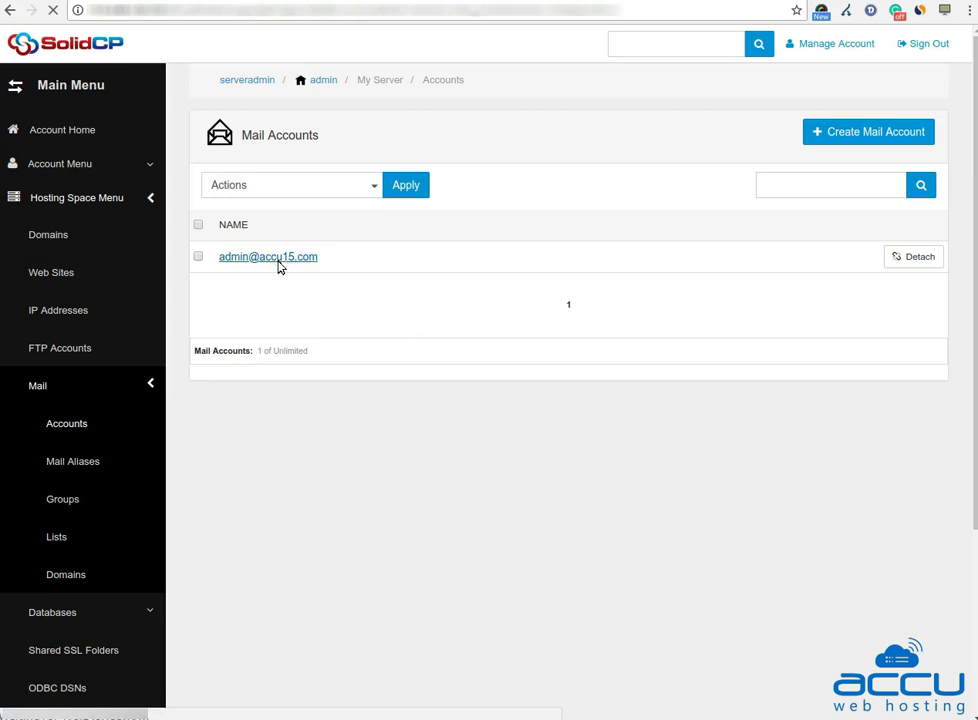
{"action": "scroll", "coordinate": [360, 277], "scroll_direction": "down", "scroll_amount": 5}
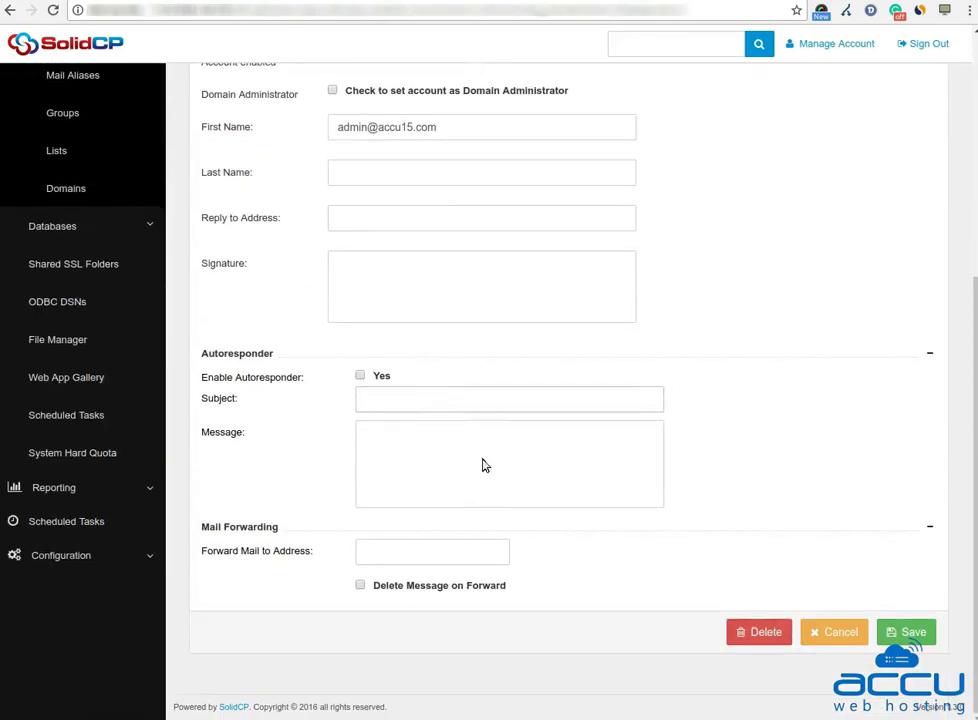
{"action": "left_click", "coordinate": [762, 633]}
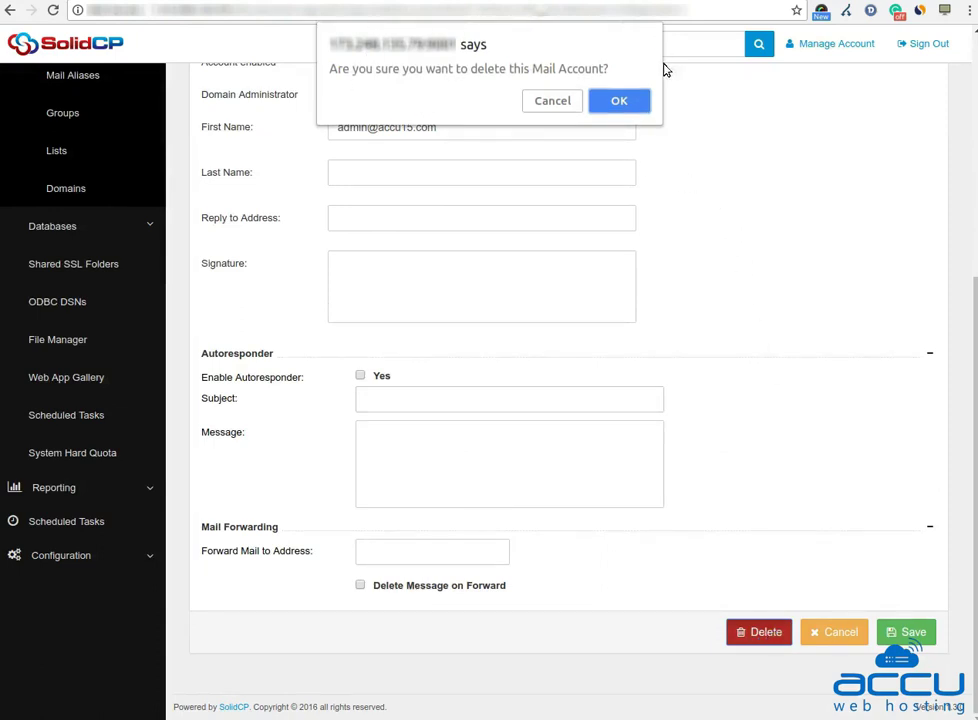
{"action": "left_click", "coordinate": [620, 103]}
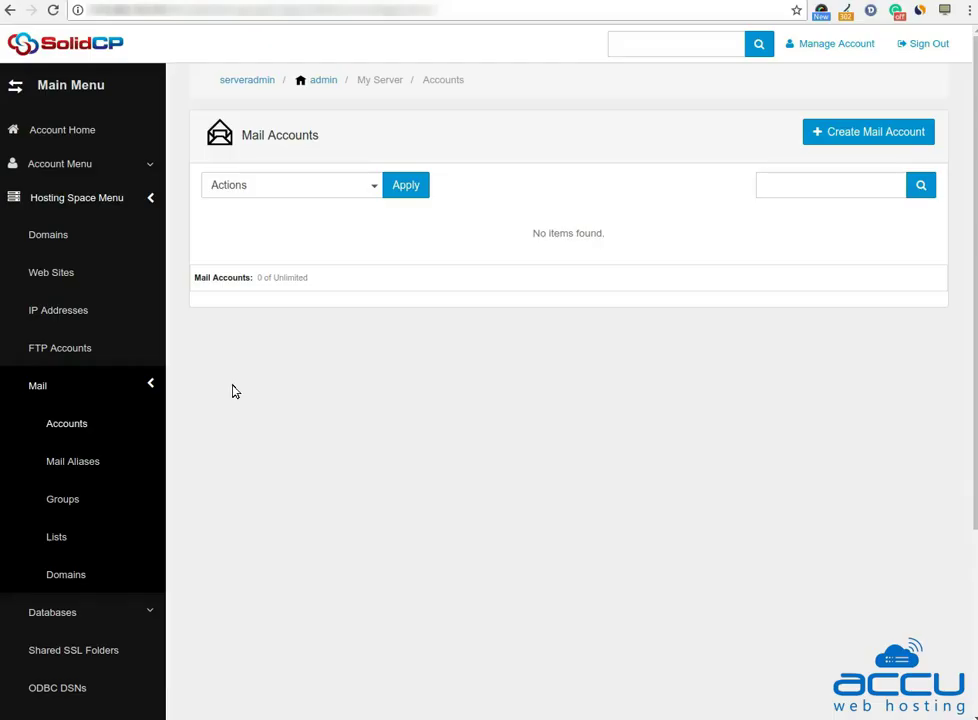
{"action": "left_click", "coordinate": [326, 87]}
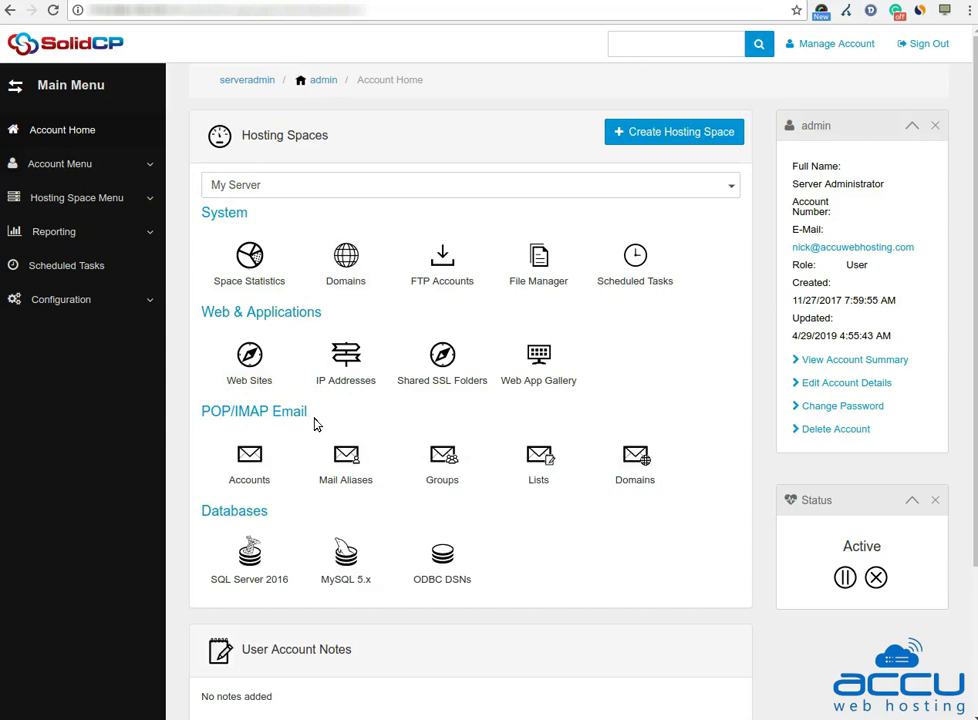
Delete the accu15.com mail domain from the email Domains list, confirming with OK
{"action": "left_click", "coordinate": [636, 470]}
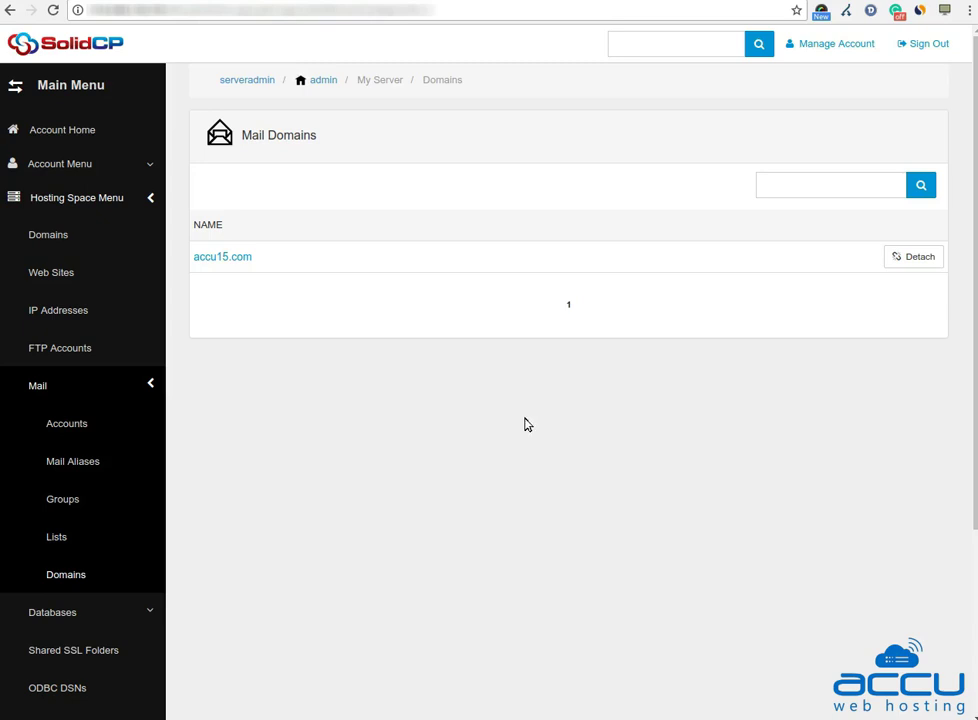
{"action": "left_click", "coordinate": [226, 262]}
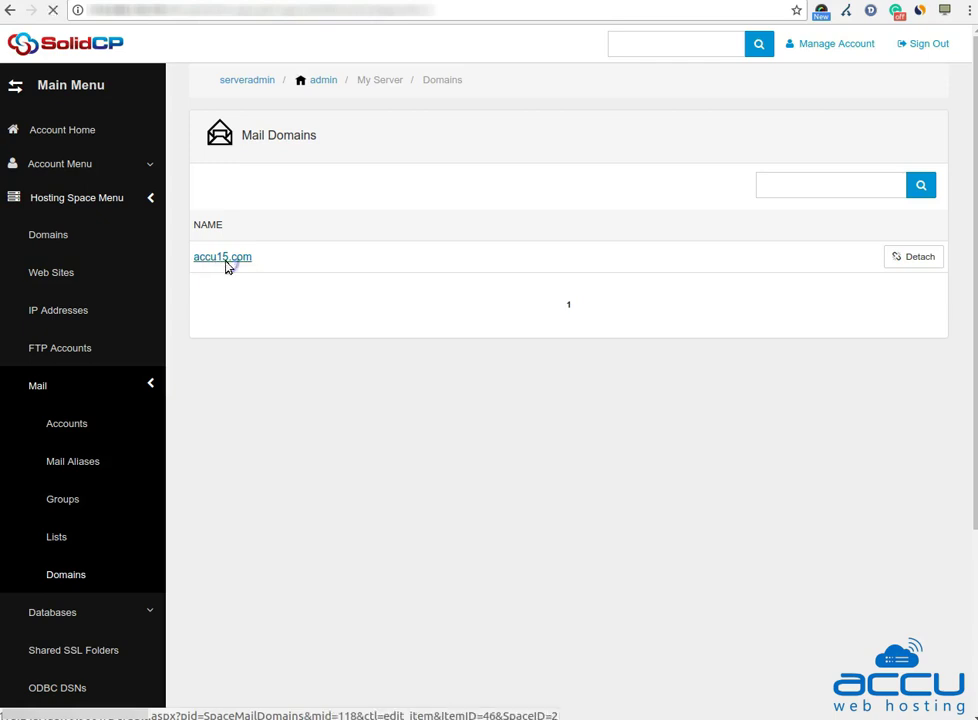
{"action": "scroll", "coordinate": [529, 378], "scroll_direction": "down", "scroll_amount": 1}
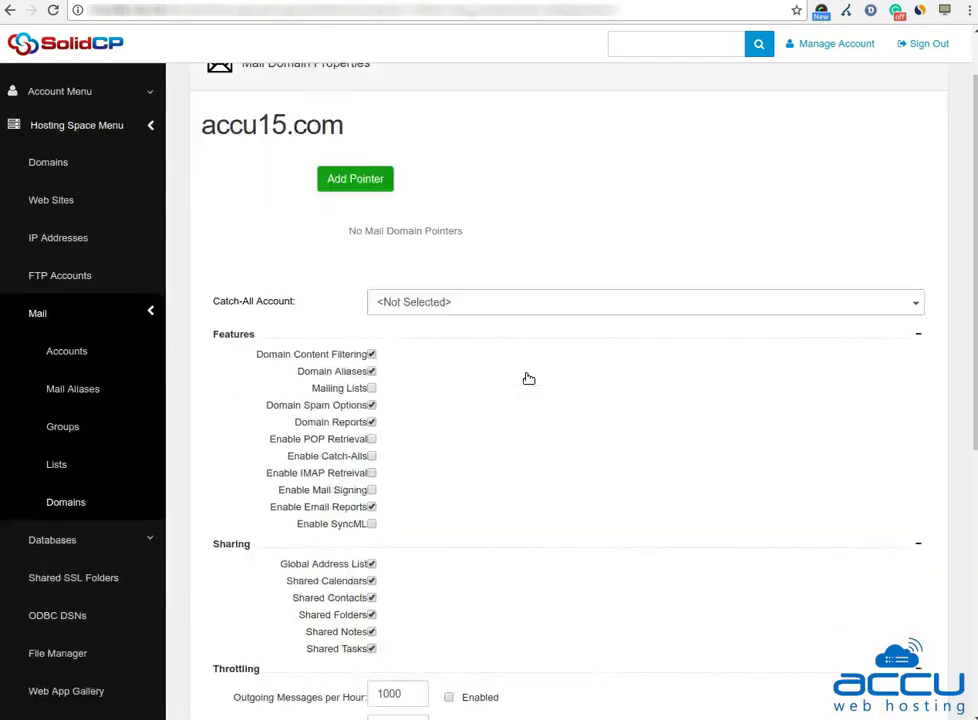
{"action": "scroll", "coordinate": [529, 378], "scroll_direction": "down", "scroll_amount": 5}
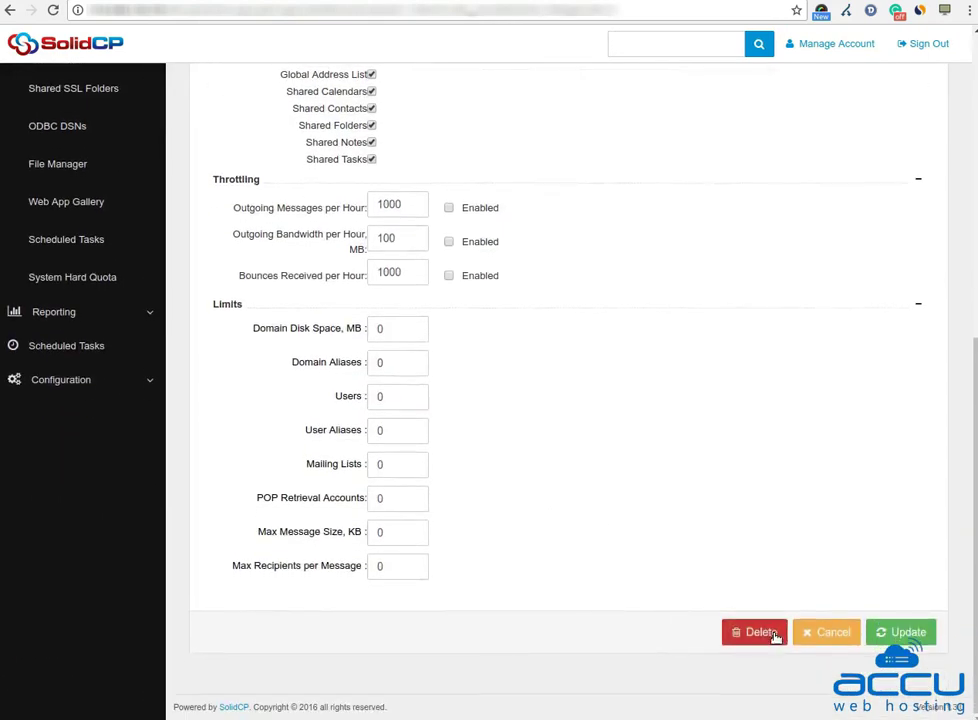
{"action": "left_click", "coordinate": [763, 639]}
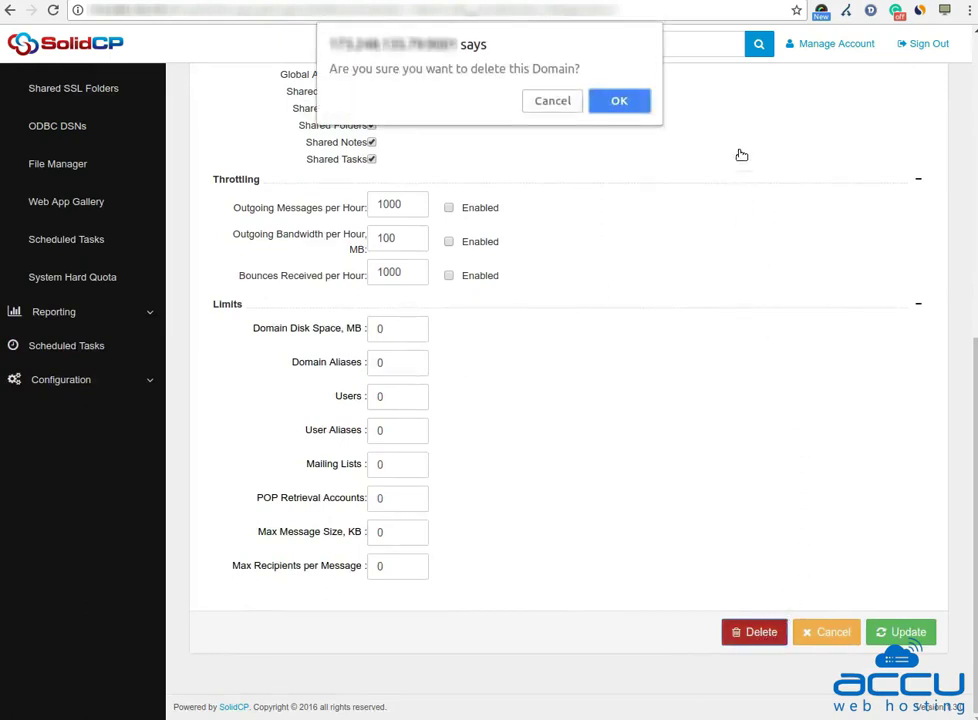
{"action": "left_click", "coordinate": [621, 104]}
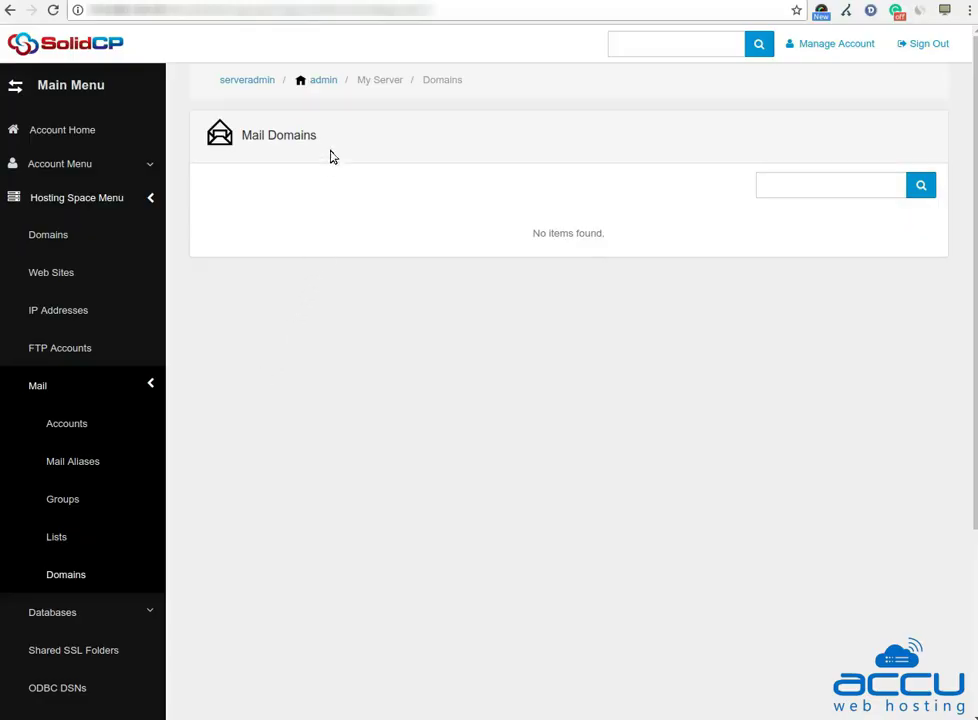
Delete the accu15.com web site from Web Sites, confirming with OK
{"action": "left_click", "coordinate": [322, 84]}
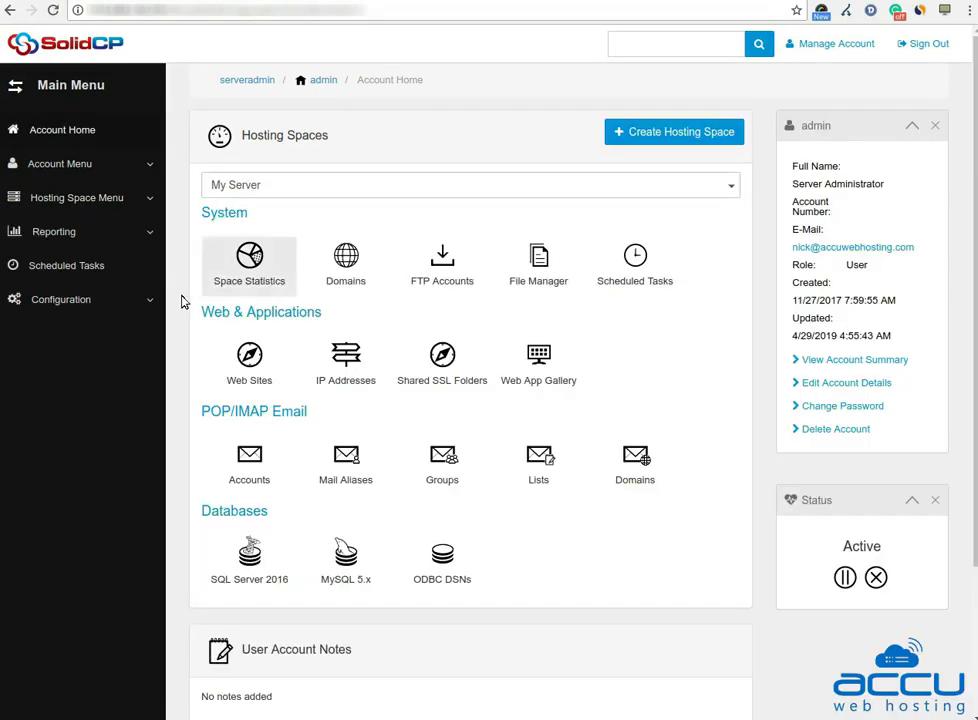
{"action": "left_click", "coordinate": [243, 372]}
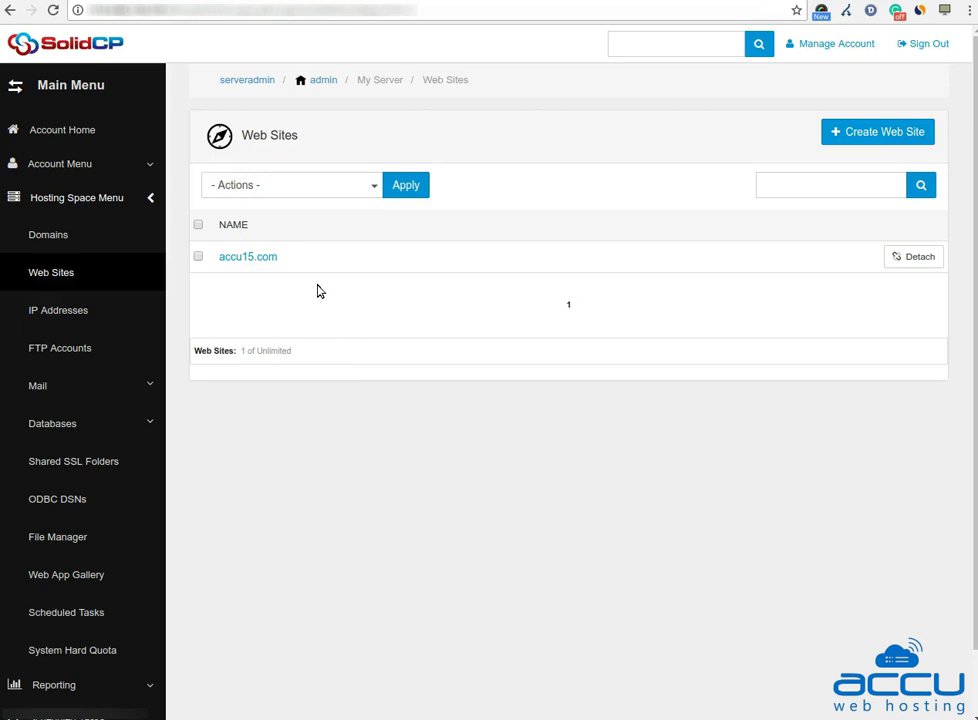
{"action": "left_click", "coordinate": [247, 258]}
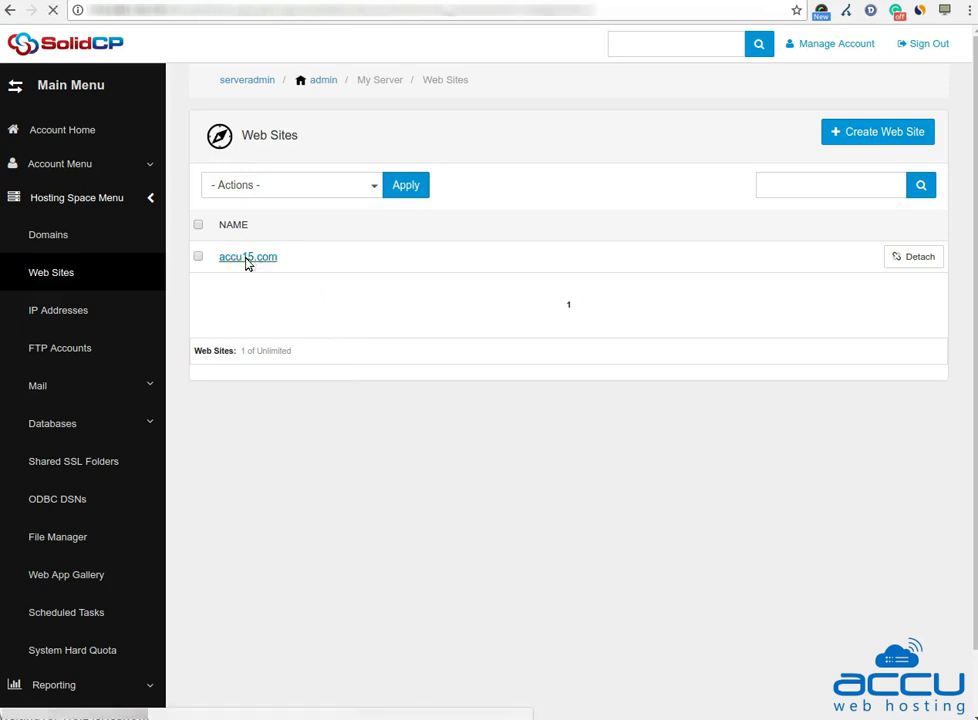
{"action": "scroll", "coordinate": [263, 490], "scroll_direction": "down", "scroll_amount": 3}
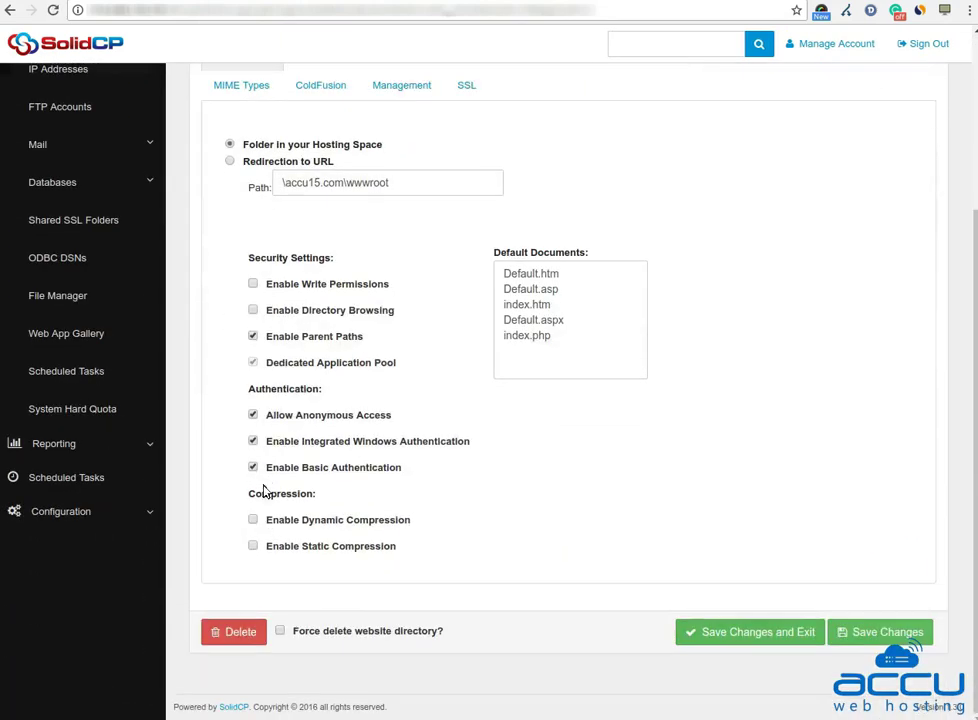
{"action": "left_click", "coordinate": [236, 634]}
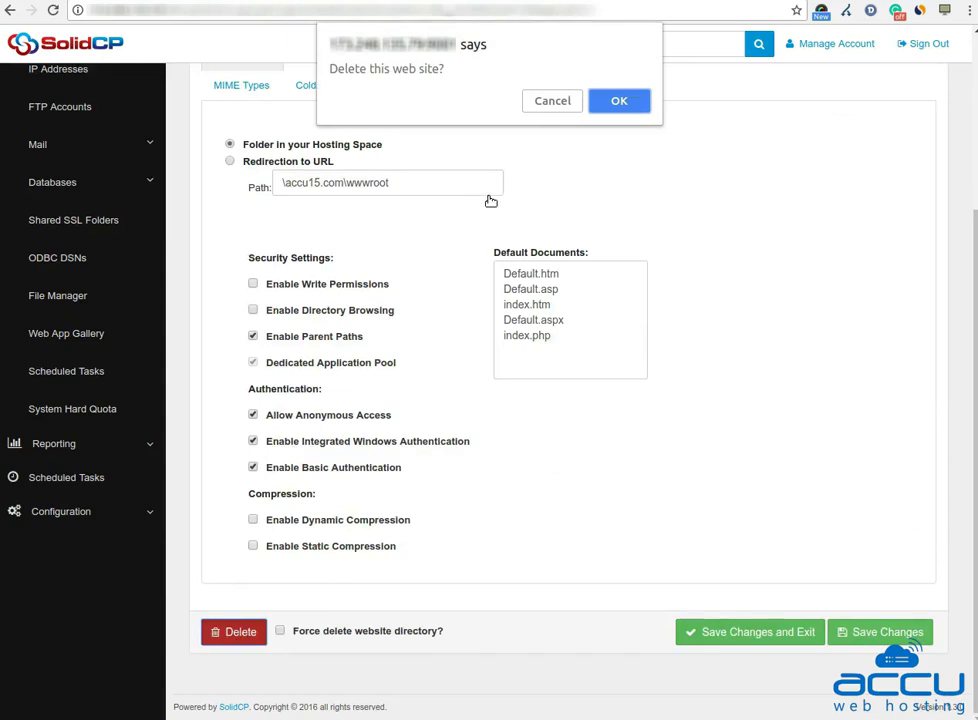
{"action": "left_click", "coordinate": [619, 104]}
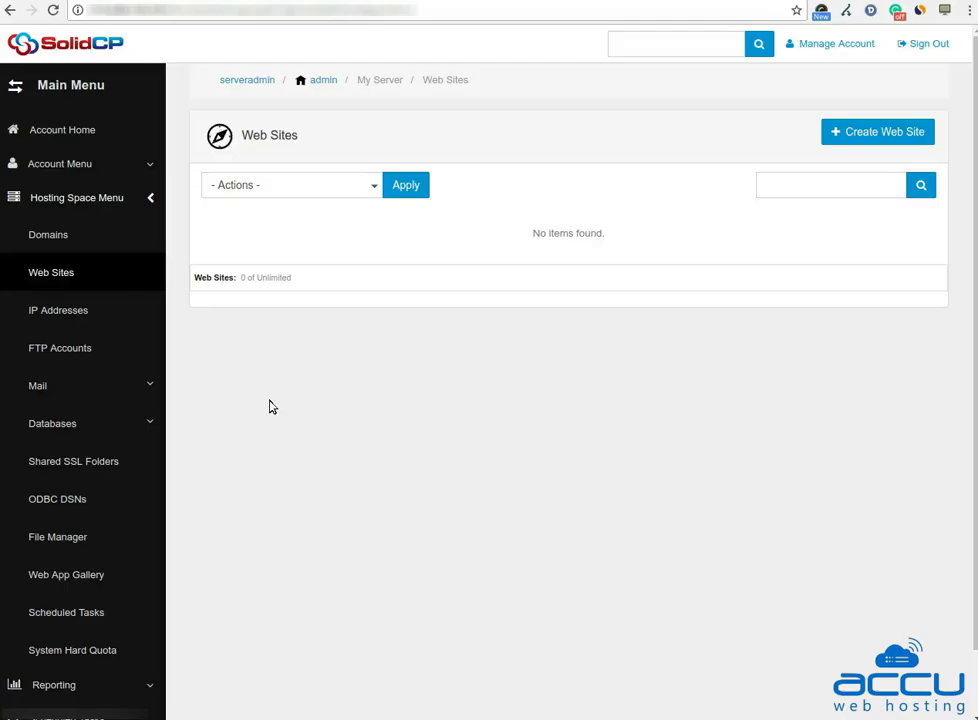
Open accu15.com from the System Domains list and choose Delete on its Edit Domain page
{"action": "left_click", "coordinate": [317, 87]}
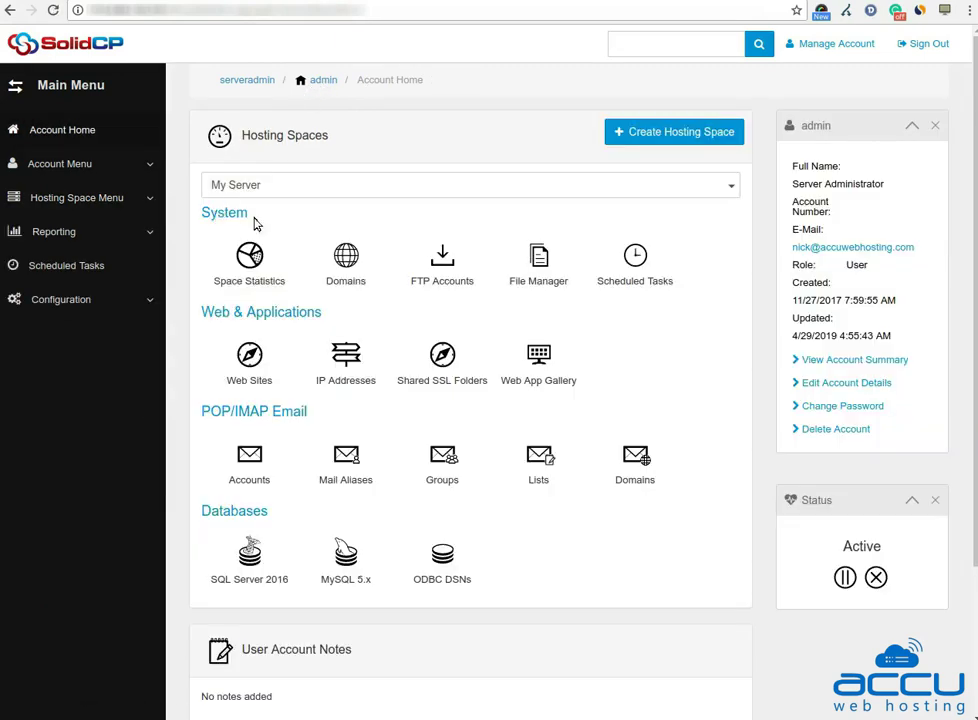
{"action": "left_click", "coordinate": [352, 266]}
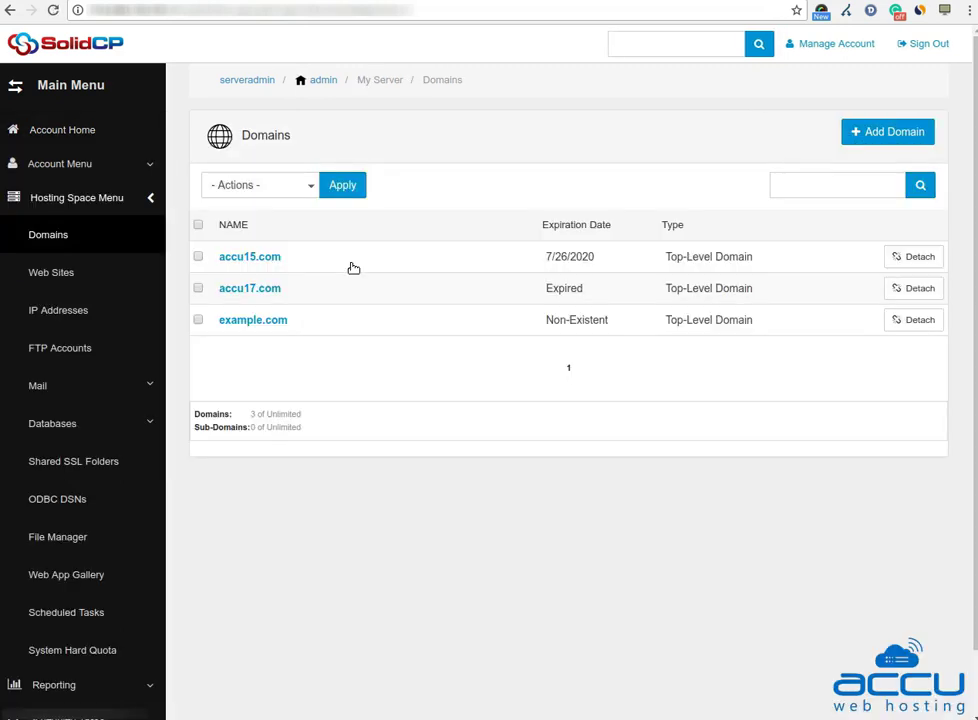
{"action": "left_click", "coordinate": [248, 258]}
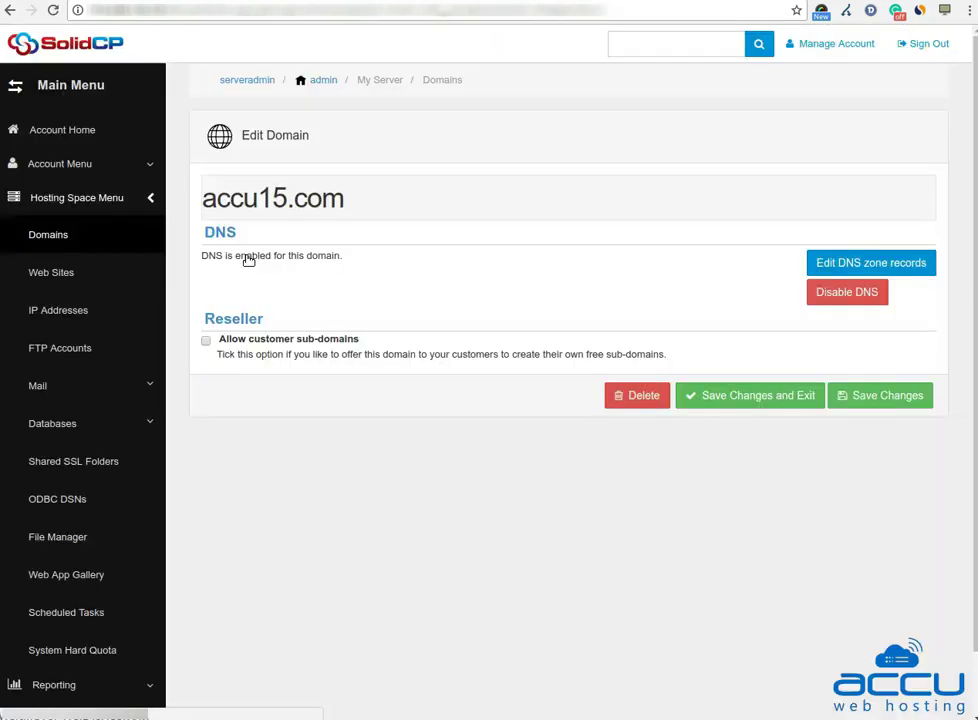
{"action": "left_click", "coordinate": [638, 404]}
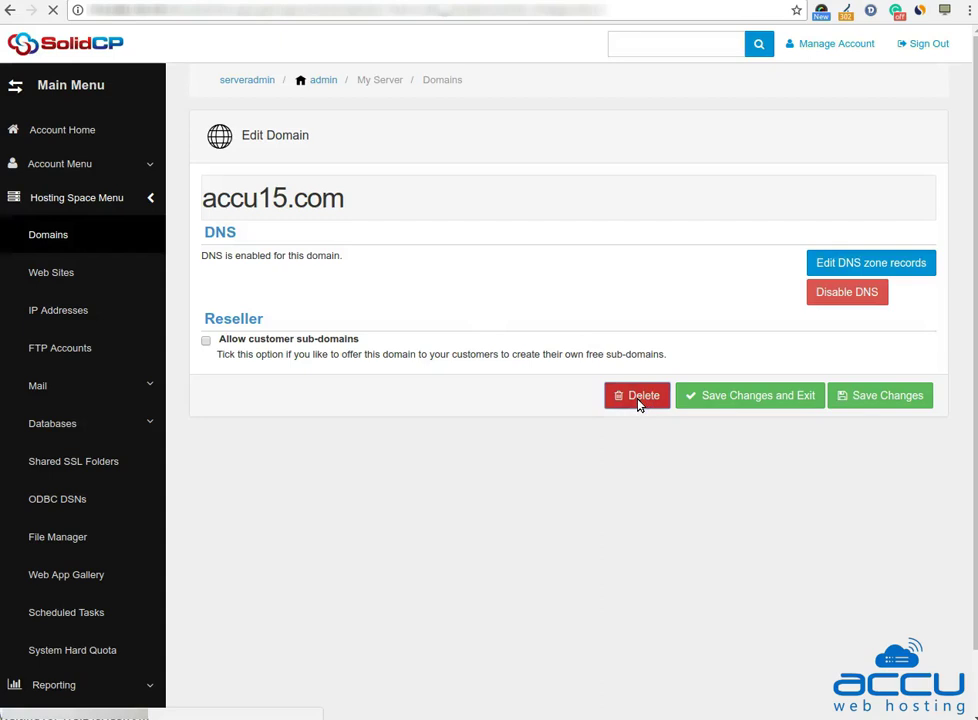